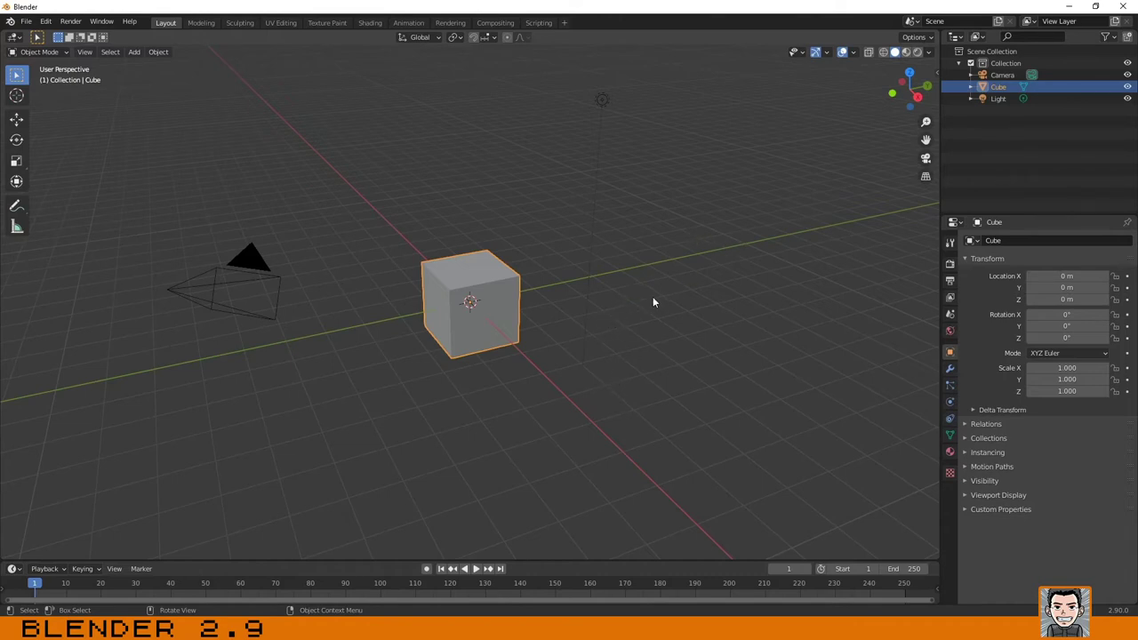
Place the 3D cursor on the empty grid to the right of the default cube.
key("shift")
right_click(652, 293, "shift")
Turn on the Screencast Keys display, hide the sidebar, and bring up the Add menu.
key("n")
left_click(931, 109)
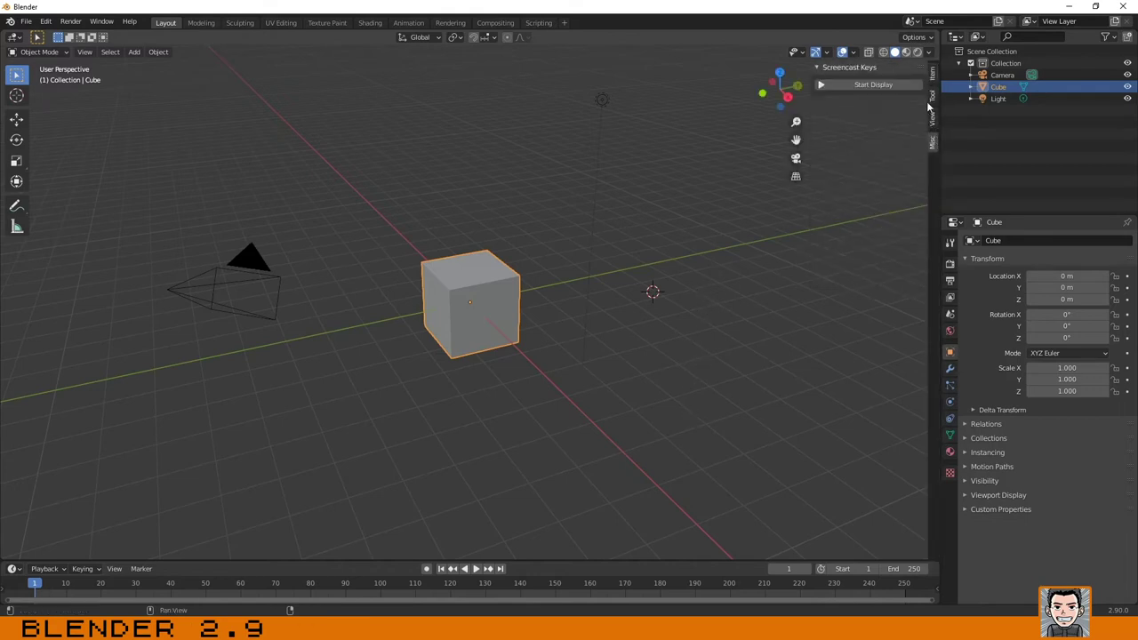
left_click(873, 85)
left_click(895, 138)
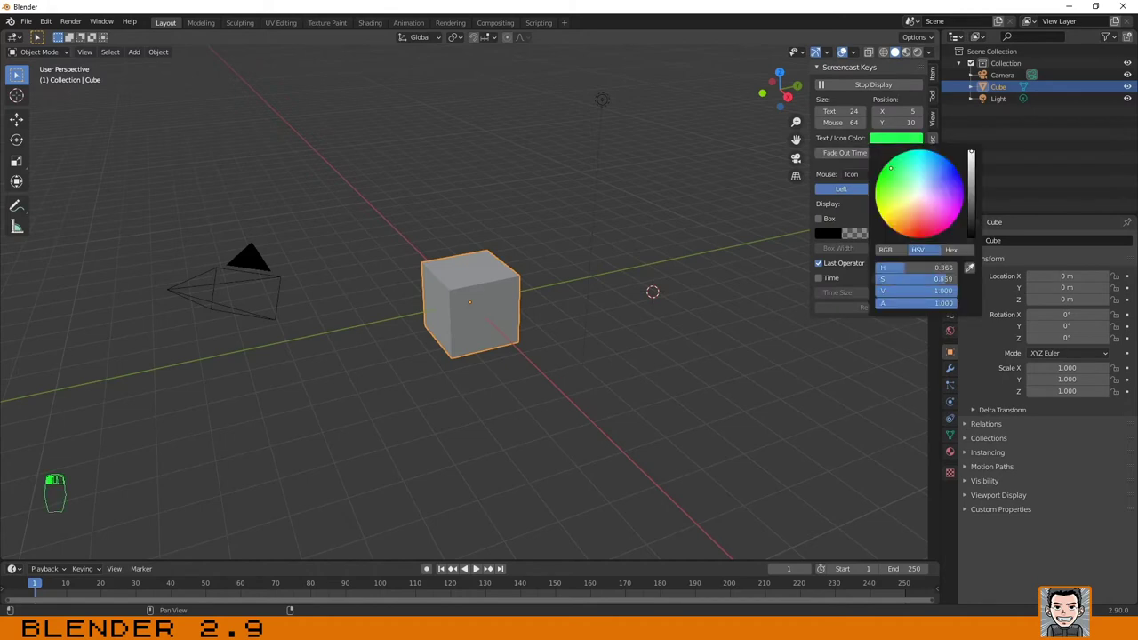
key("n")
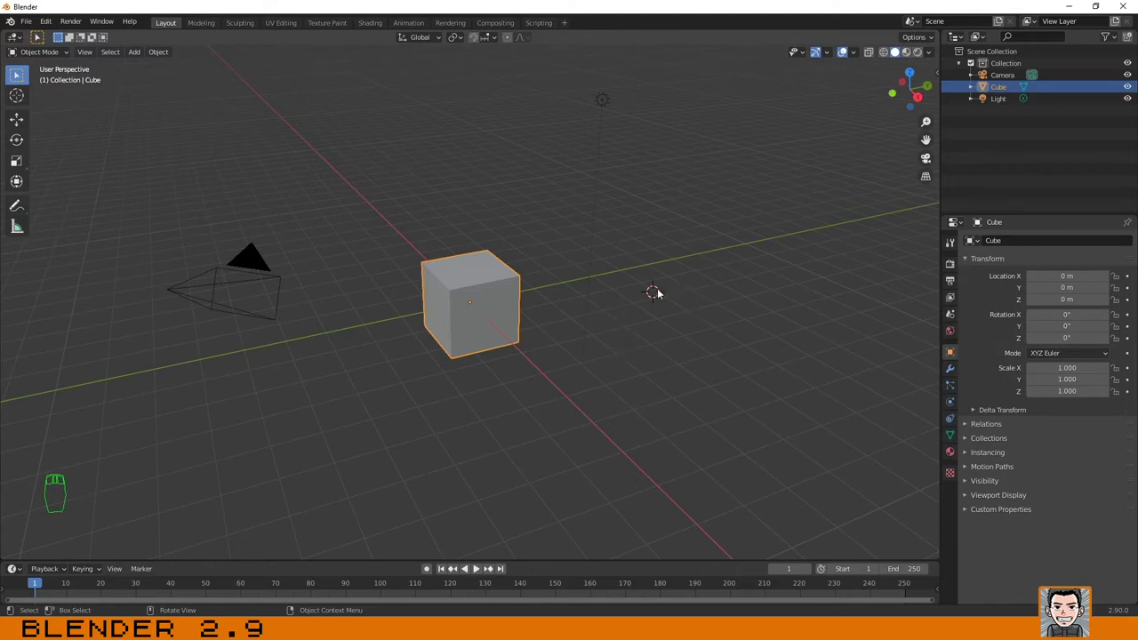
key("shift+a")
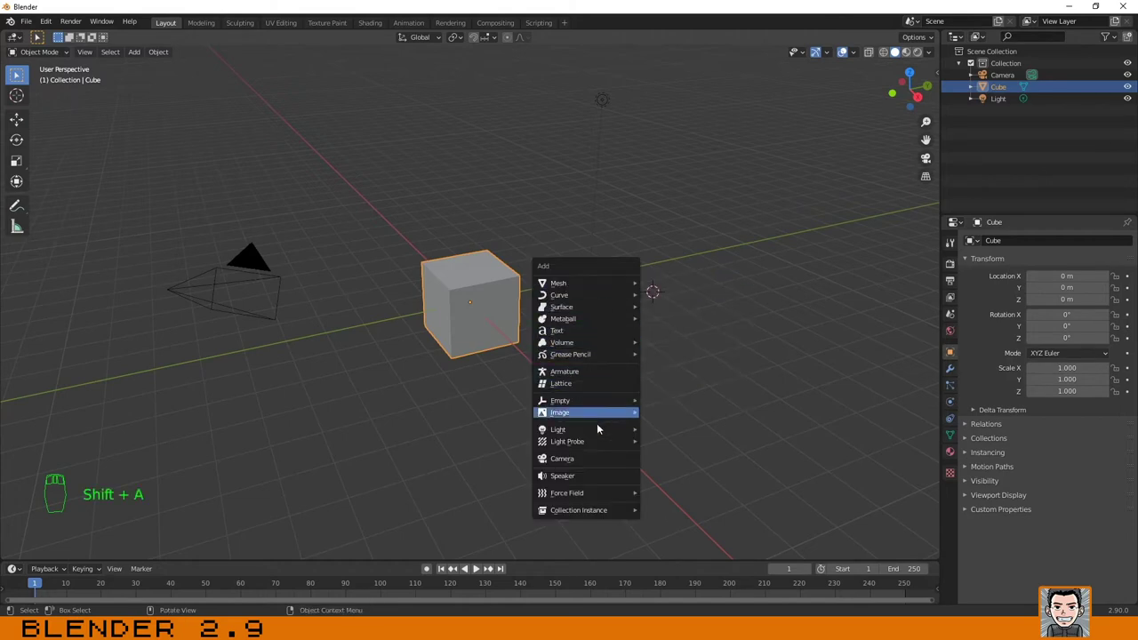
Add a Suzanne monkey mesh right of the cube and orbit to view both.
mouse_move(588, 284)
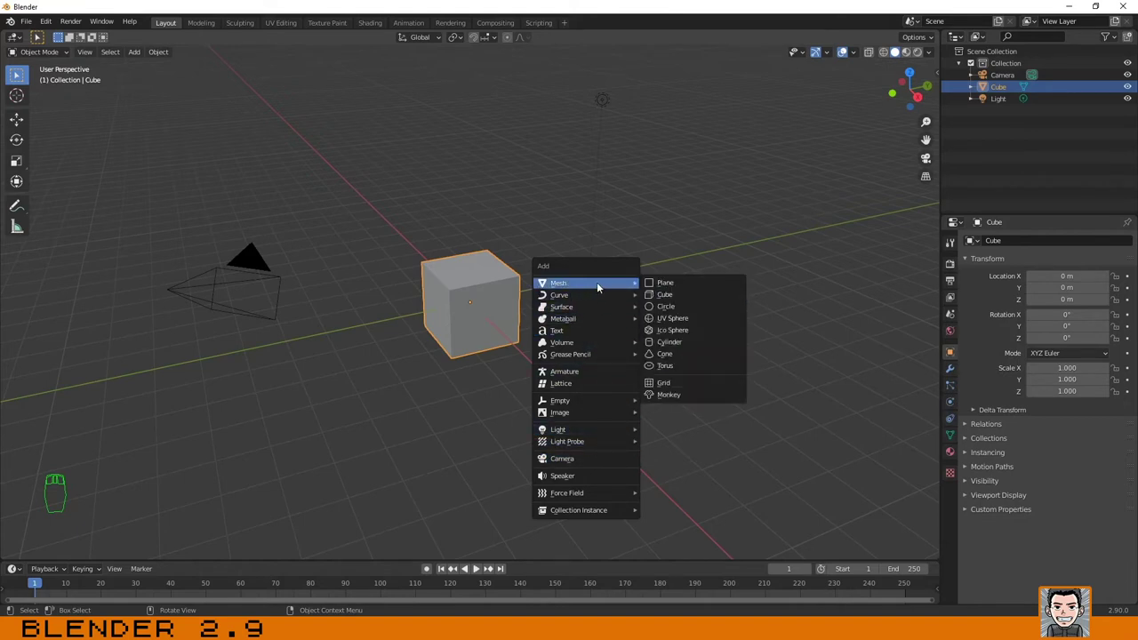
left_click(685, 394)
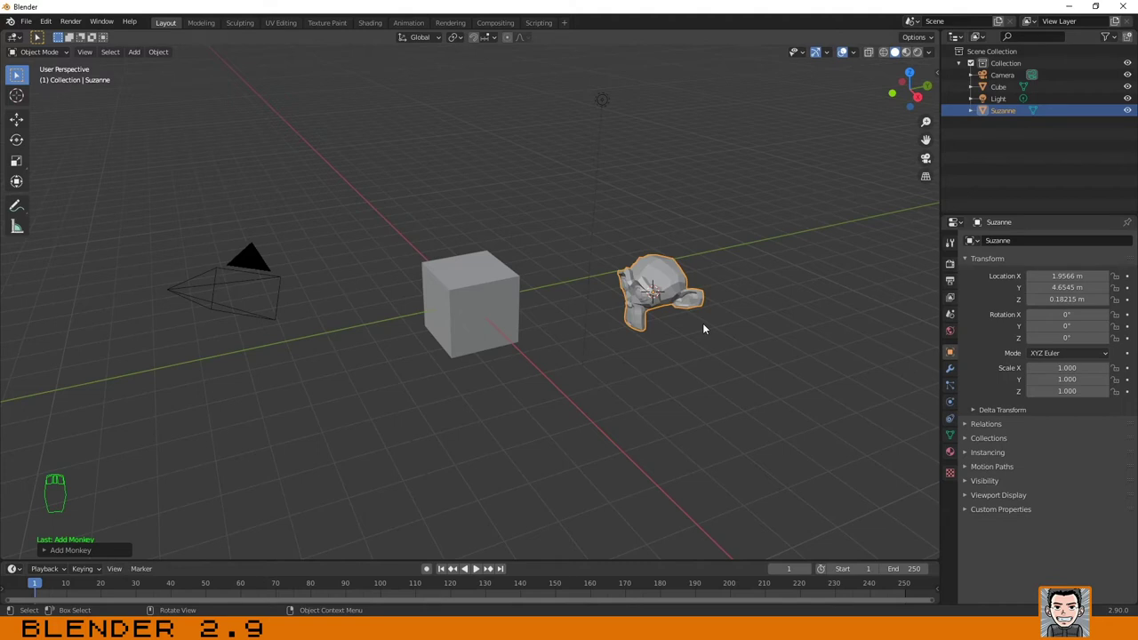
middle_click_drag(702, 329, 647, 330)
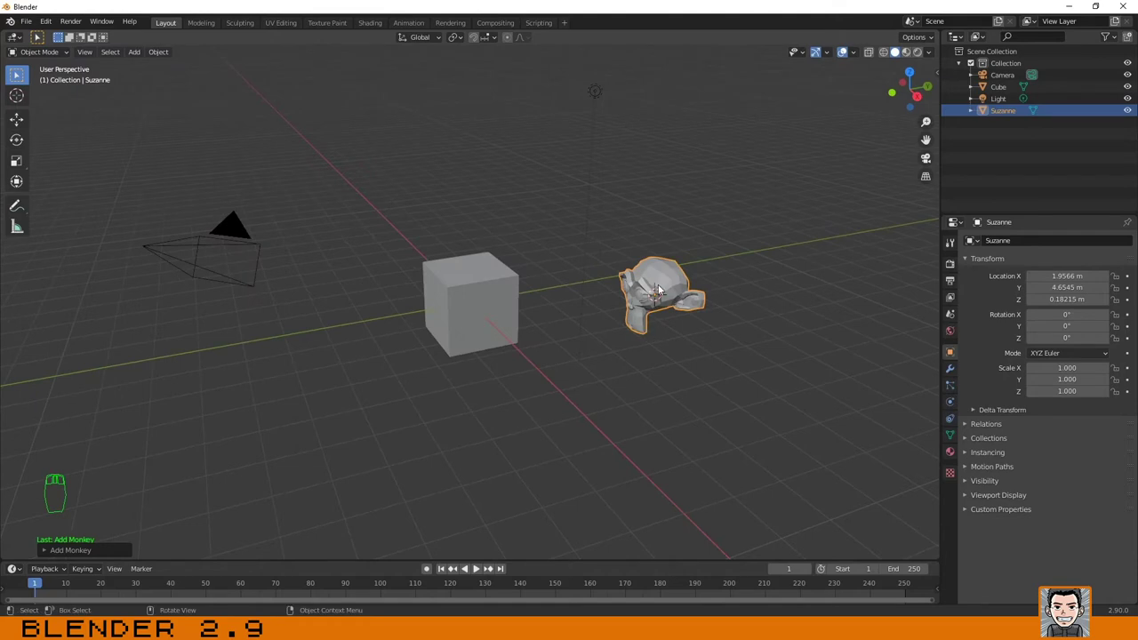
scroll(658, 284, "up", 2)
scroll(658, 284, "down", 2)
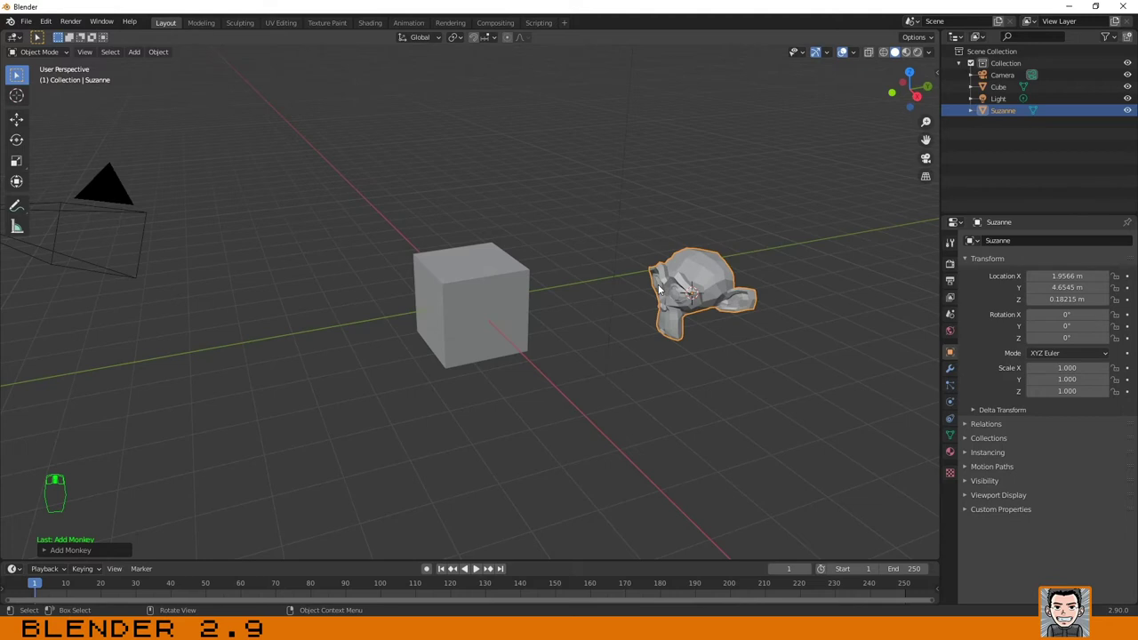
scroll(560, 238, "down", 1)
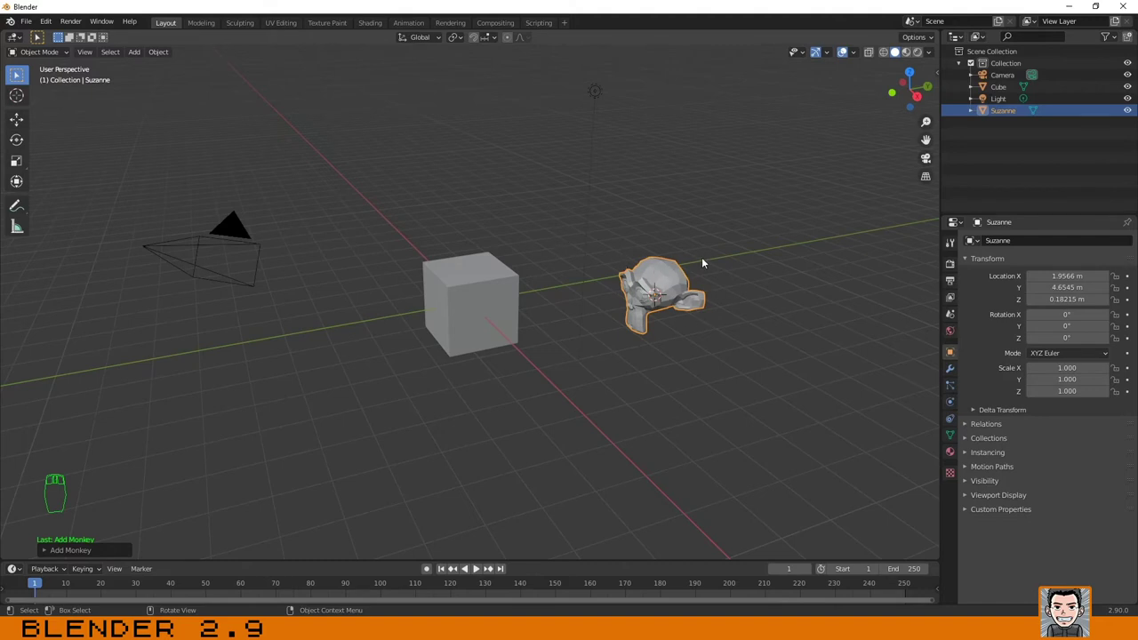
left_click(567, 491)
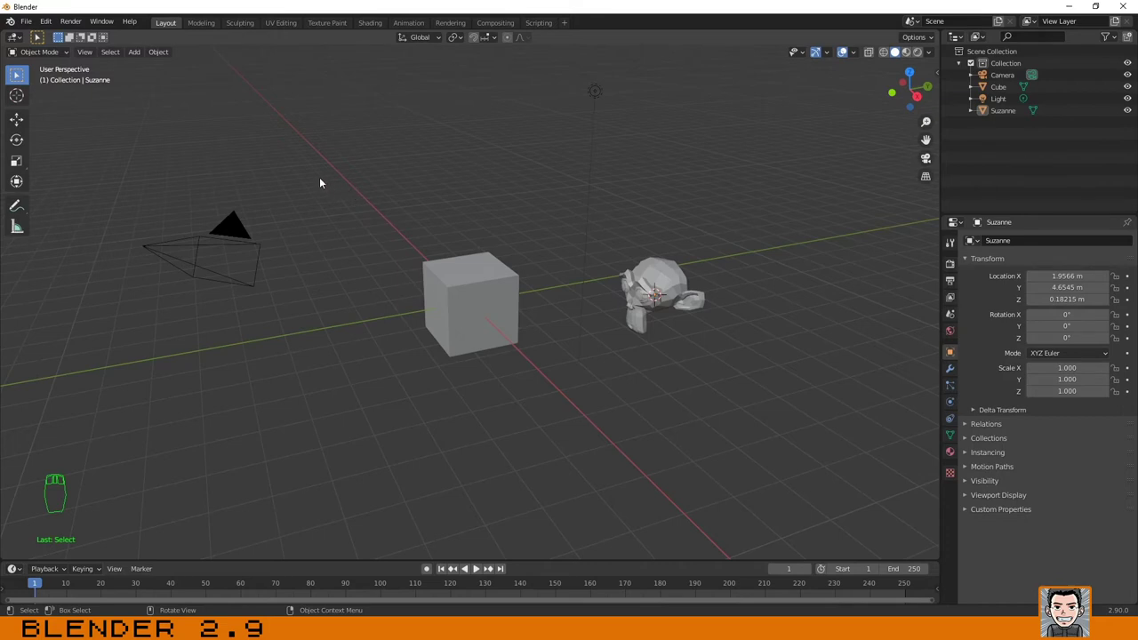
Set the 3D cursor above-left of the cube and add a cone there from the header.
key("shift")
right_click(288, 122, "shift")
left_click(135, 53)
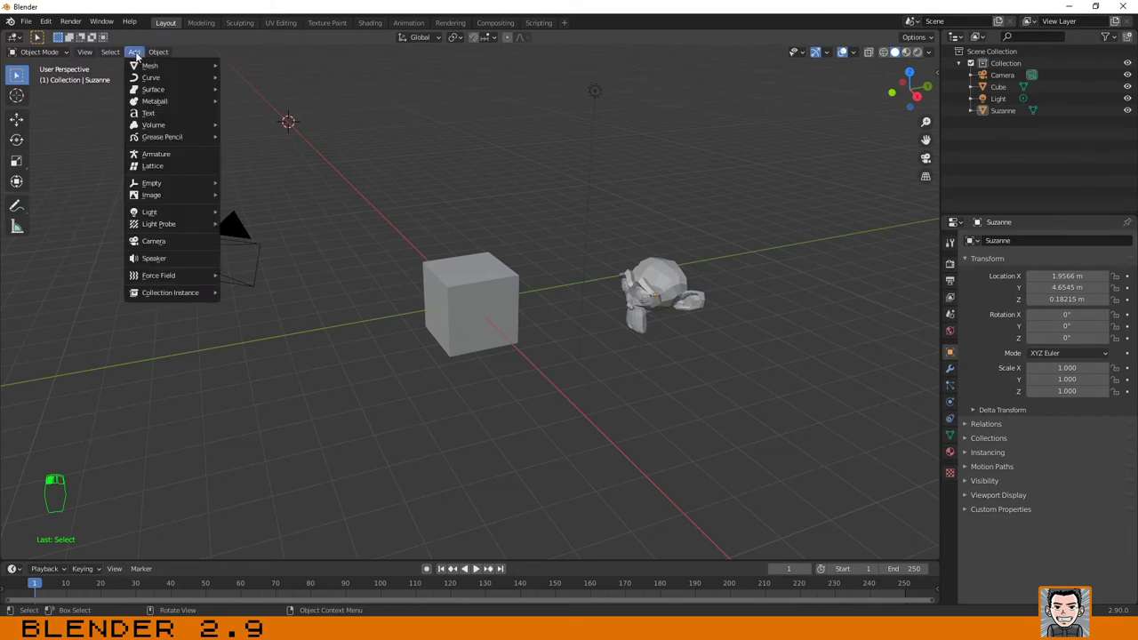
mouse_move(146, 67)
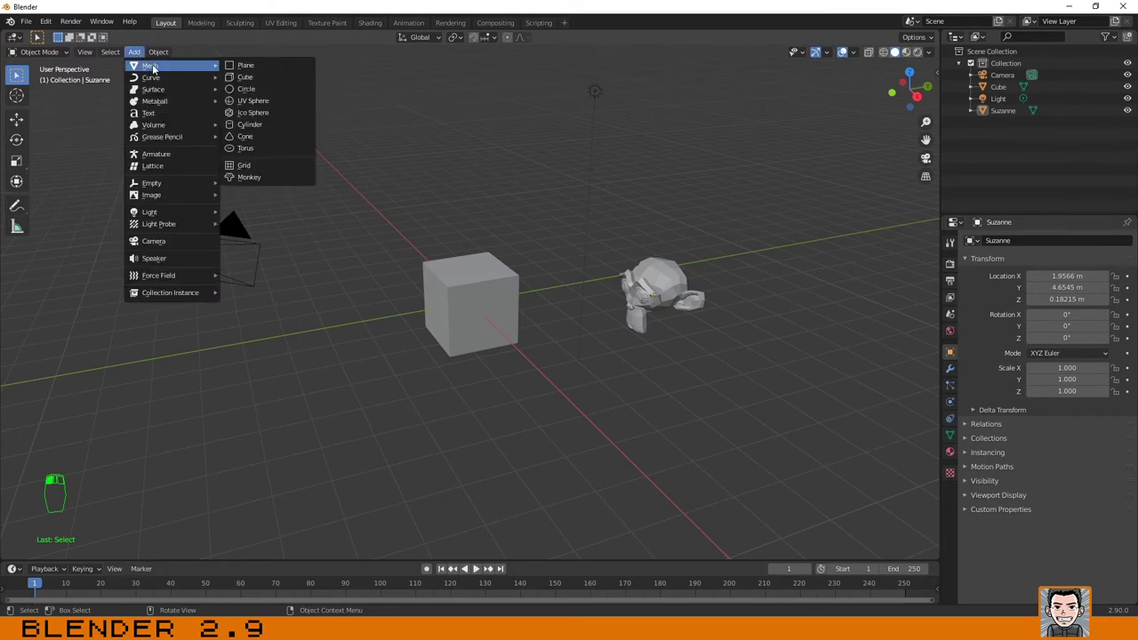
left_click(256, 135)
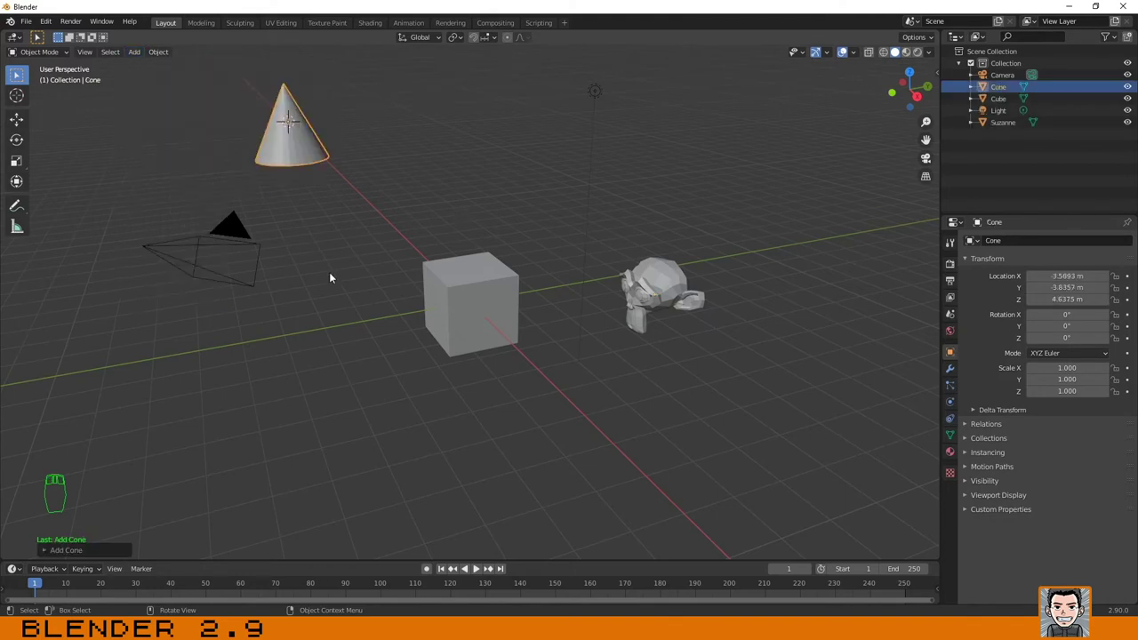
middle_click_drag(328, 272, 387, 286)
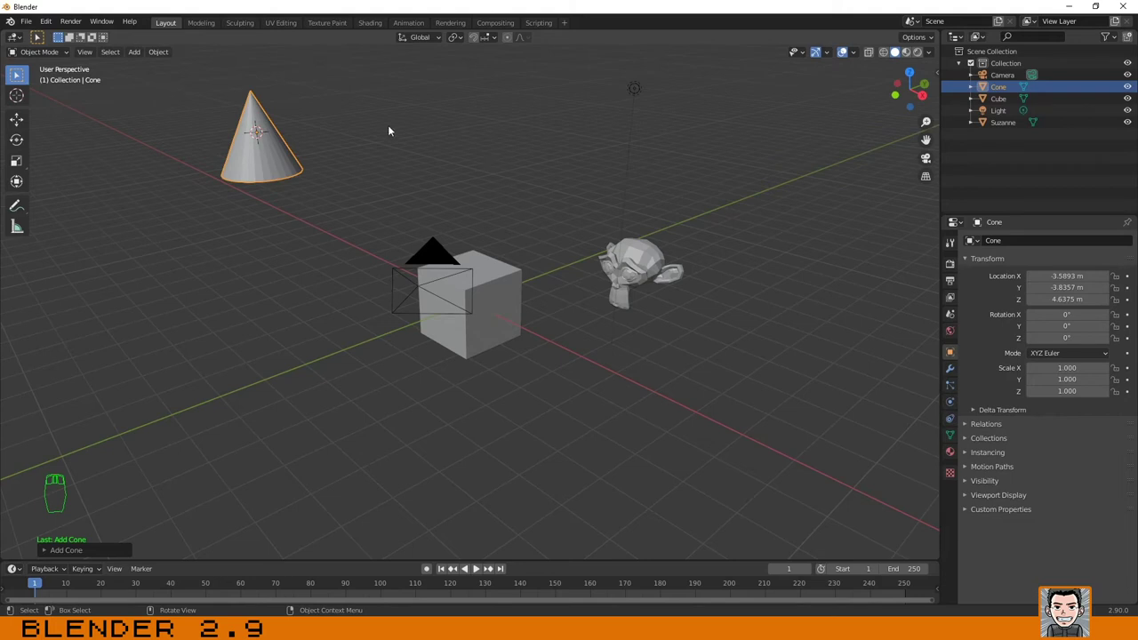
Delete the cone with X, then delete the default cube with the Delete key.
left_click(407, 169)
left_click(288, 157)
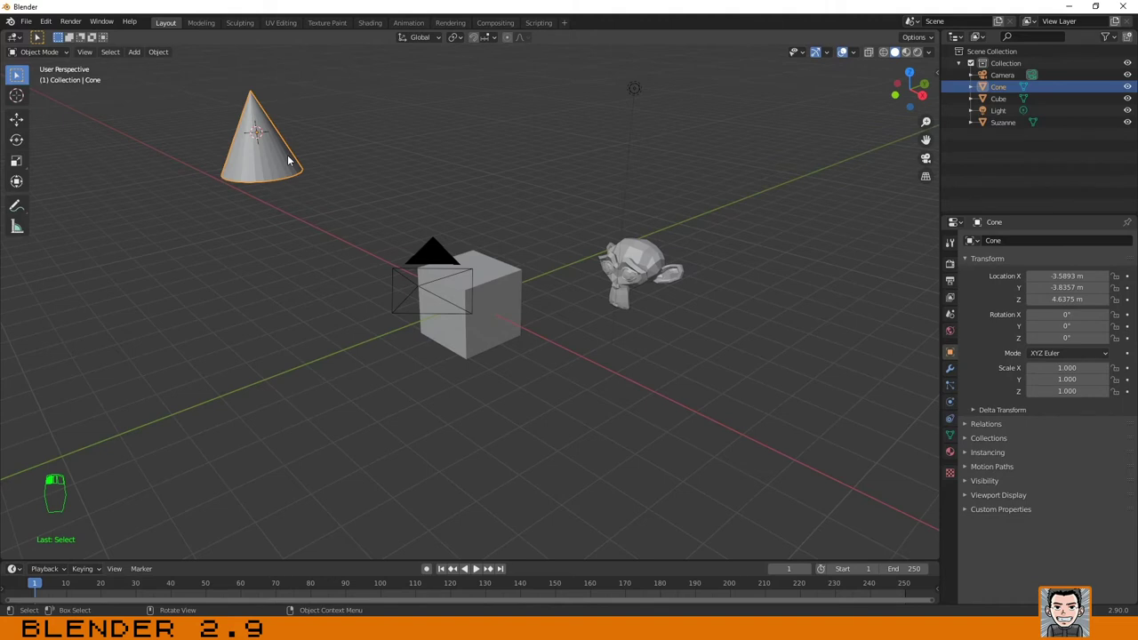
key("x")
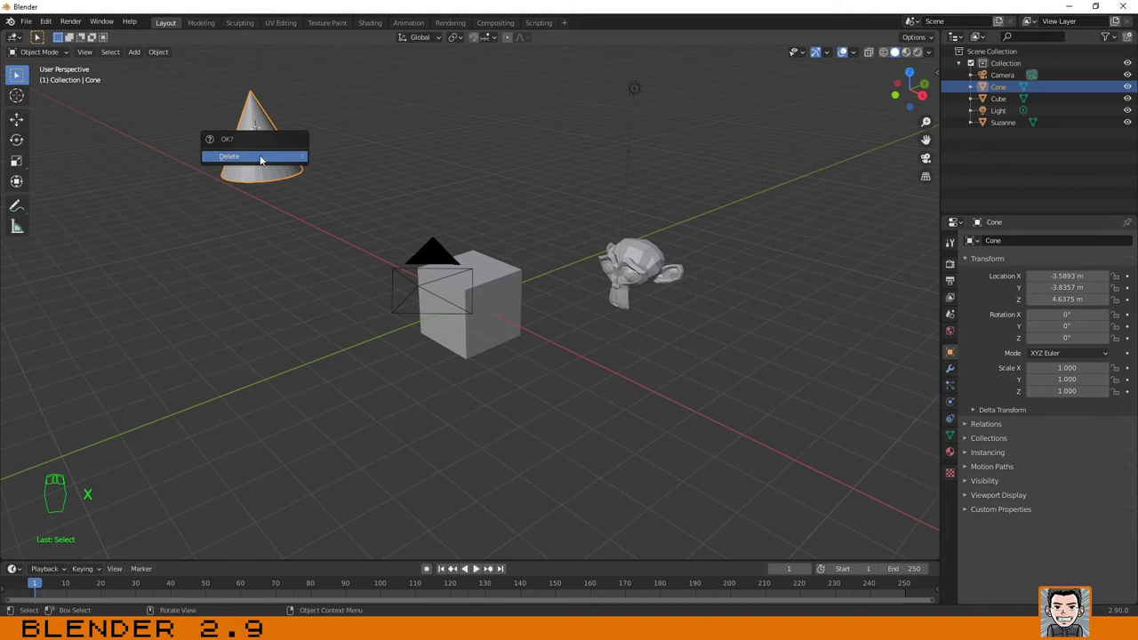
left_click(260, 159)
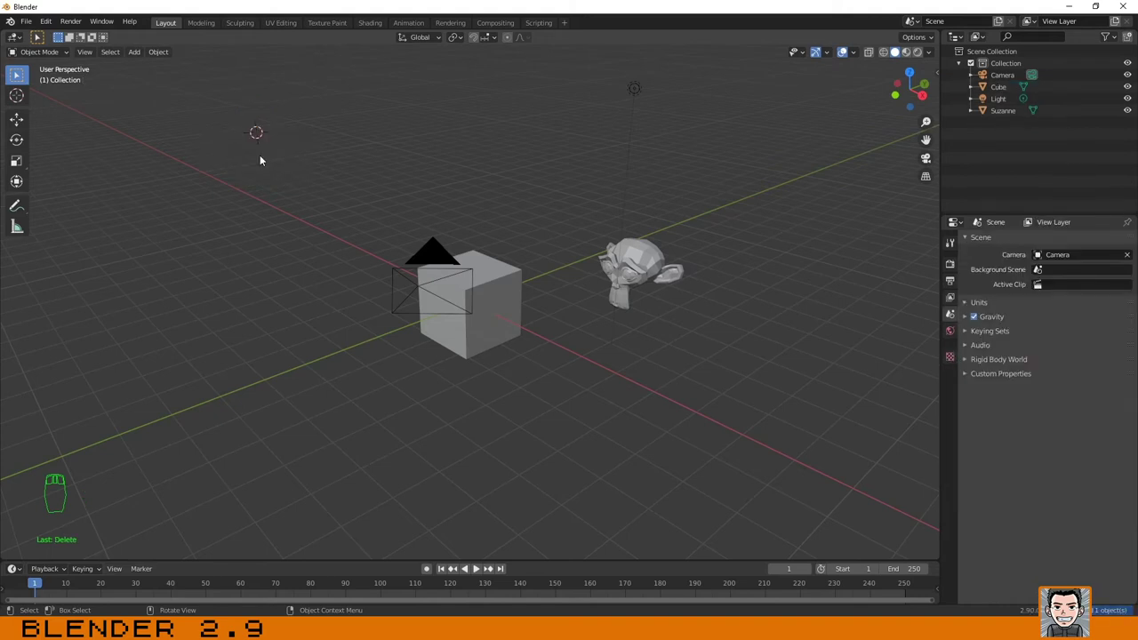
left_click(488, 298)
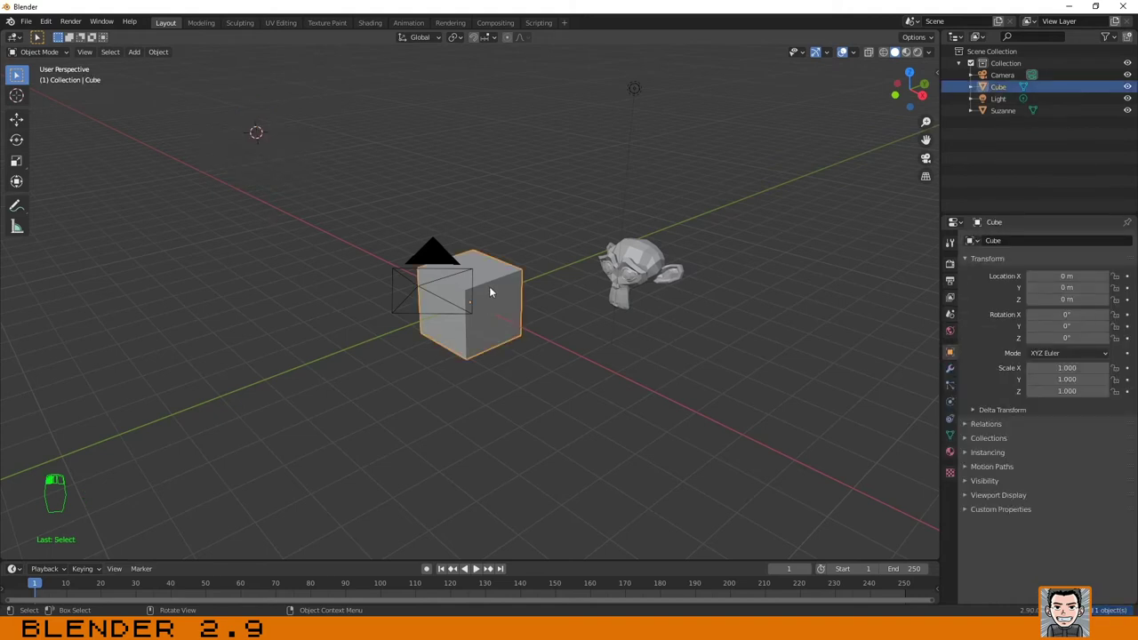
key("Delete")
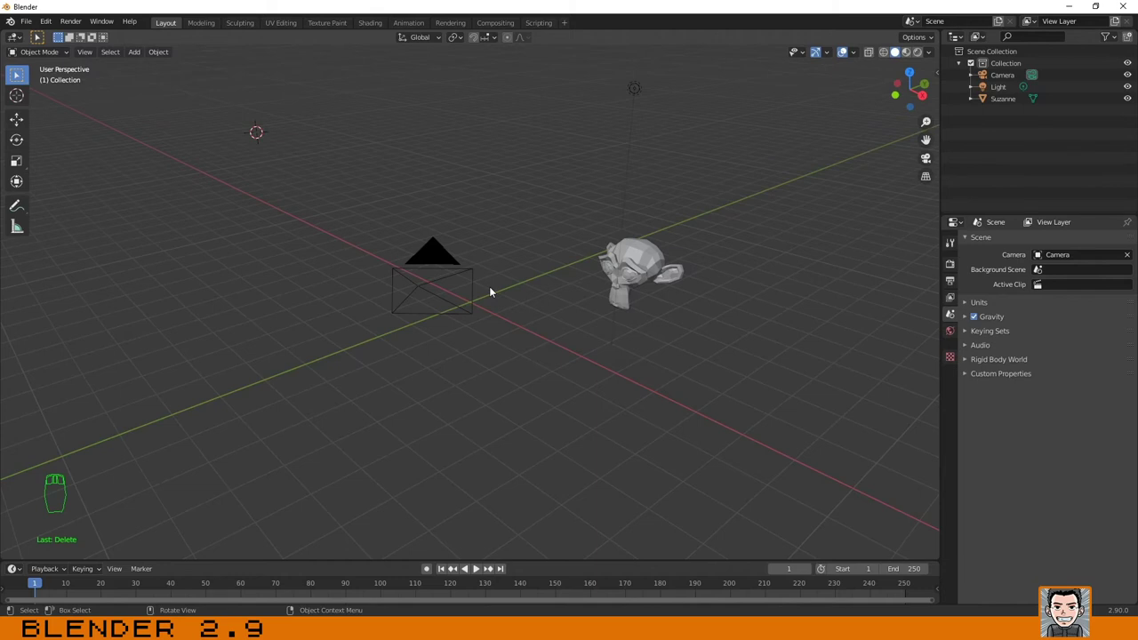
Add a cube, then set a new 3D cursor spot and add a UV sphere.
key("shift+a")
mouse_move(476, 280)
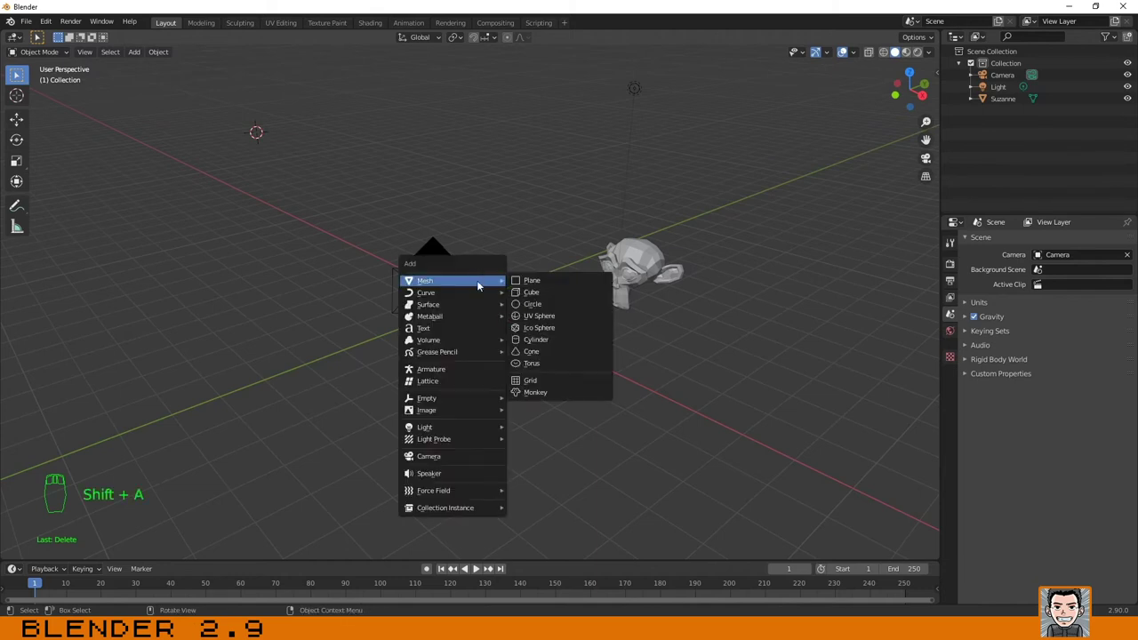
left_click(558, 293)
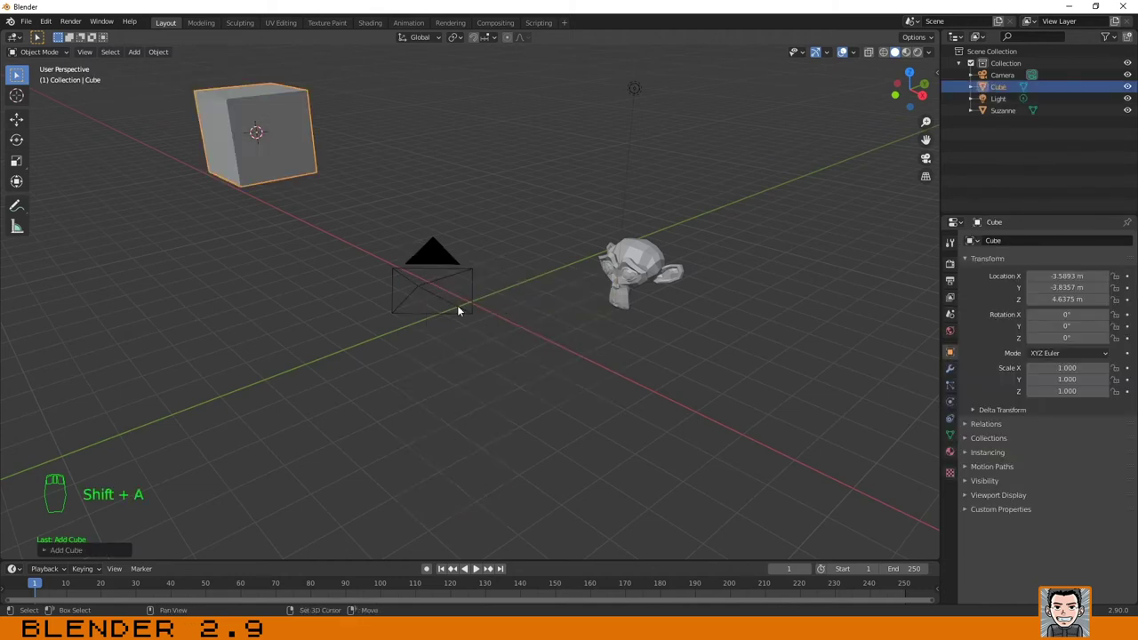
right_click(521, 254, "shift")
key("shift+a")
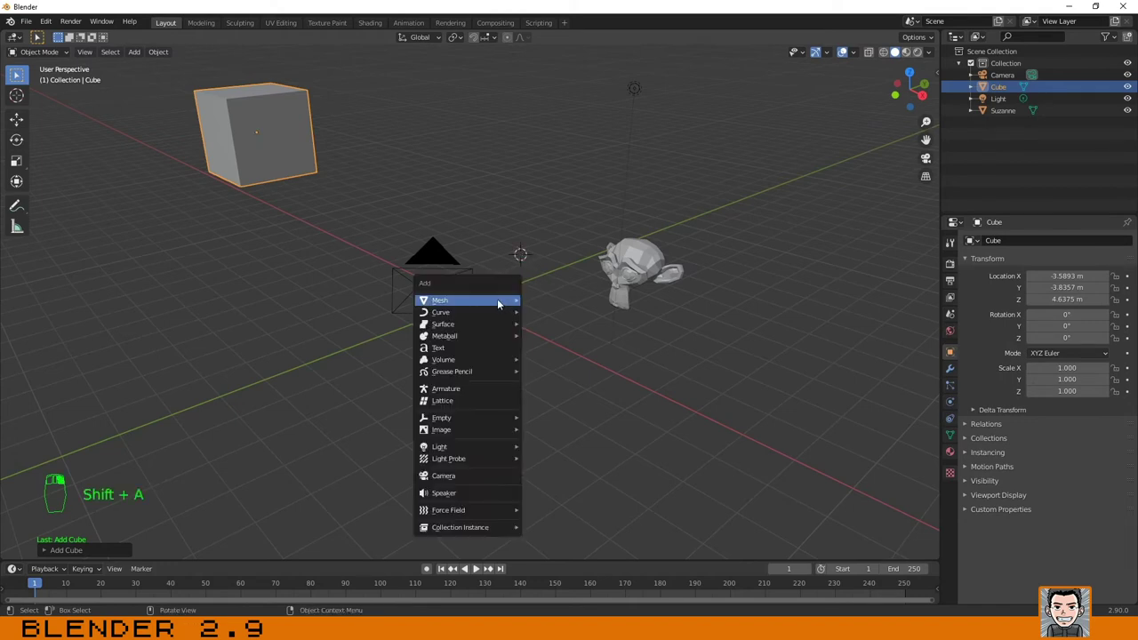
mouse_move(497, 299)
left_click(553, 335)
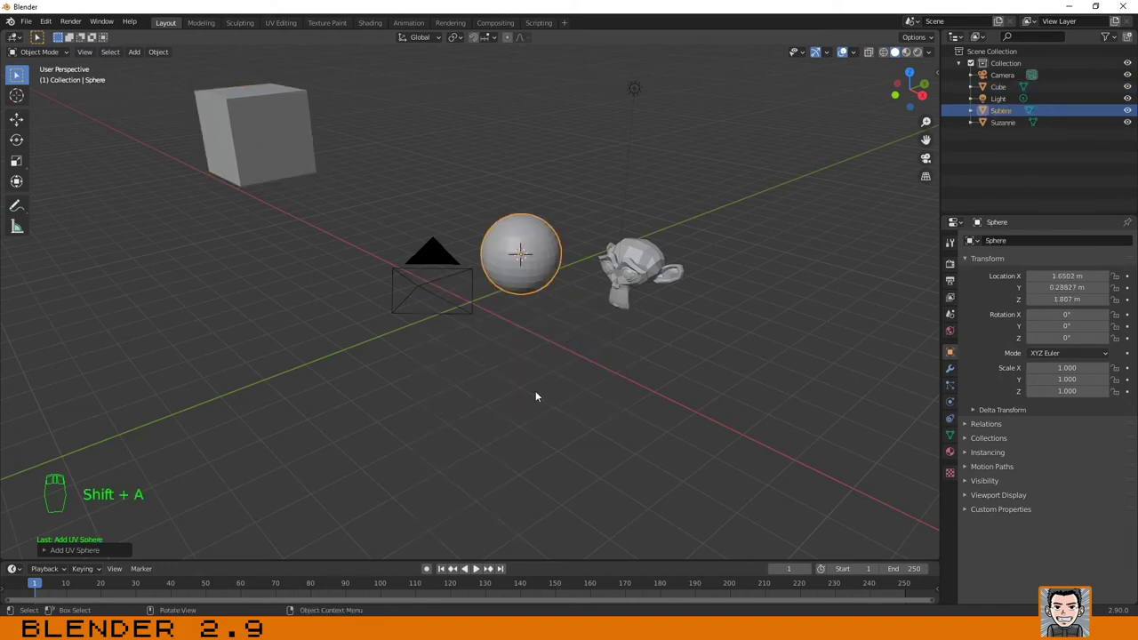
Box-select every object in the scene and delete them all.
left_click(18, 77)
left_click(16, 77)
left_click_drag(161, 65, 733, 415)
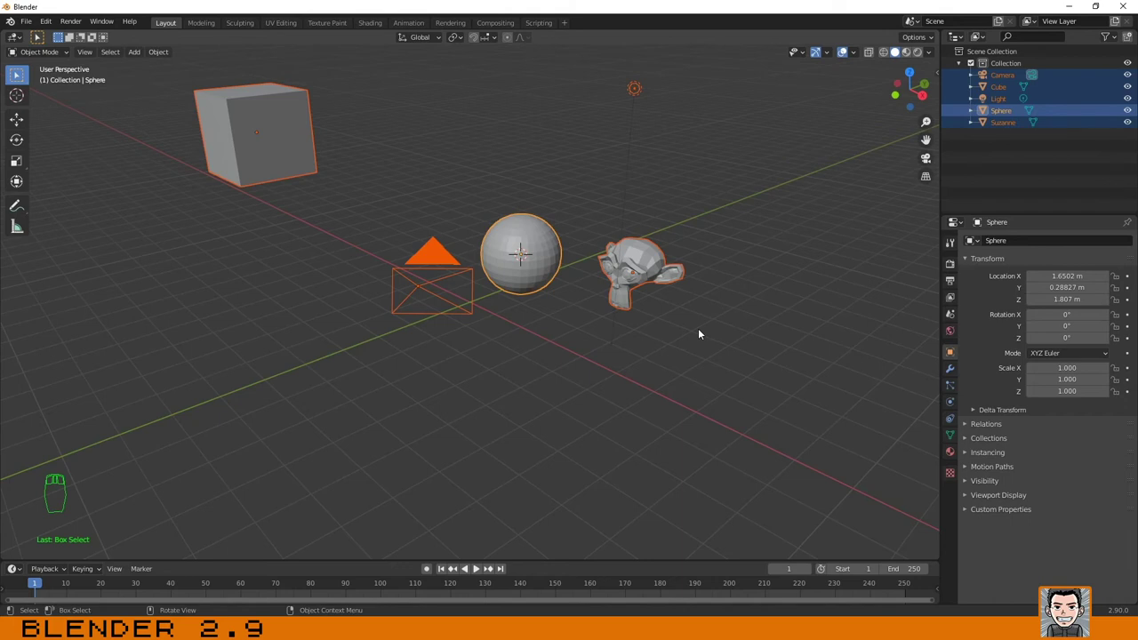
key("x")
key("x")
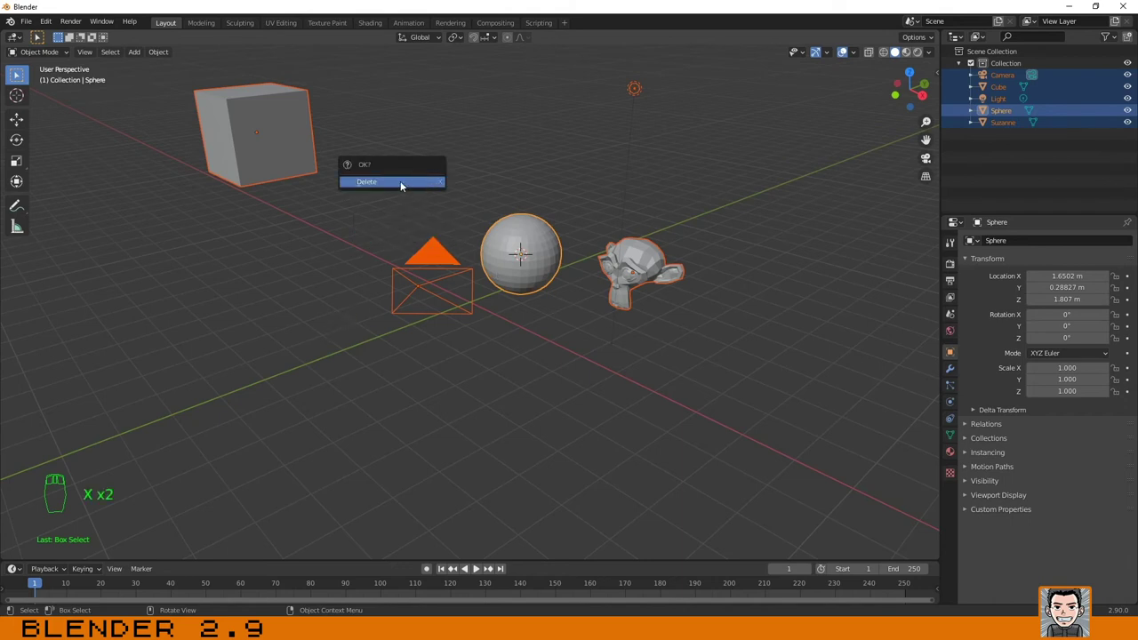
left_click(400, 183)
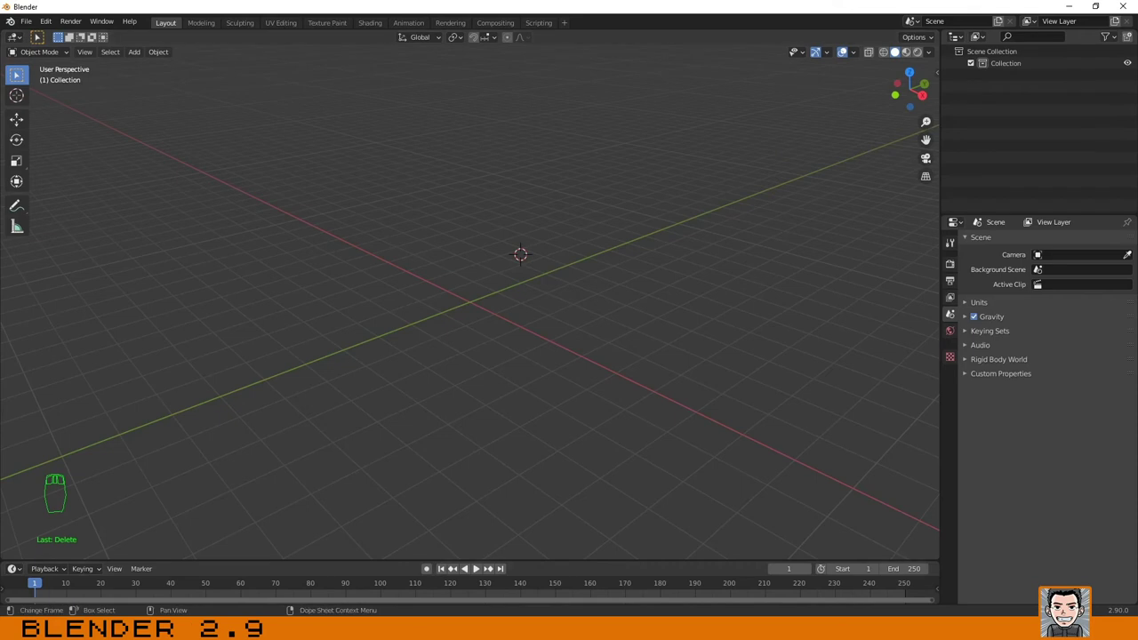
Add a cylinder to the empty scene and expand its Add Cylinder settings.
key("shift+a")
mouse_move(409, 302)
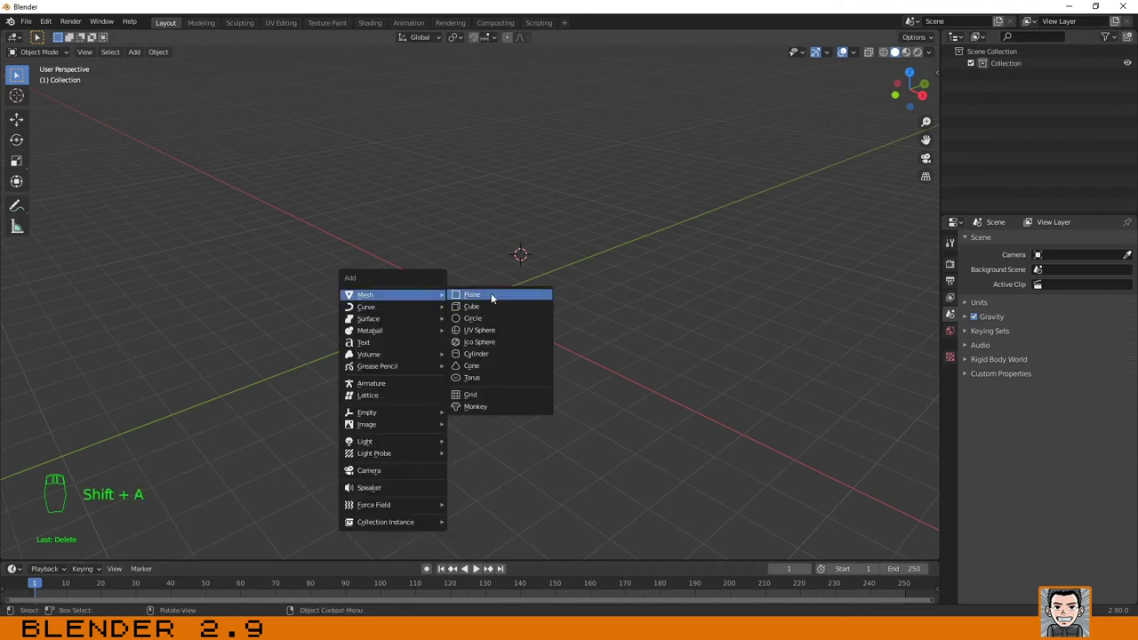
left_click(487, 354)
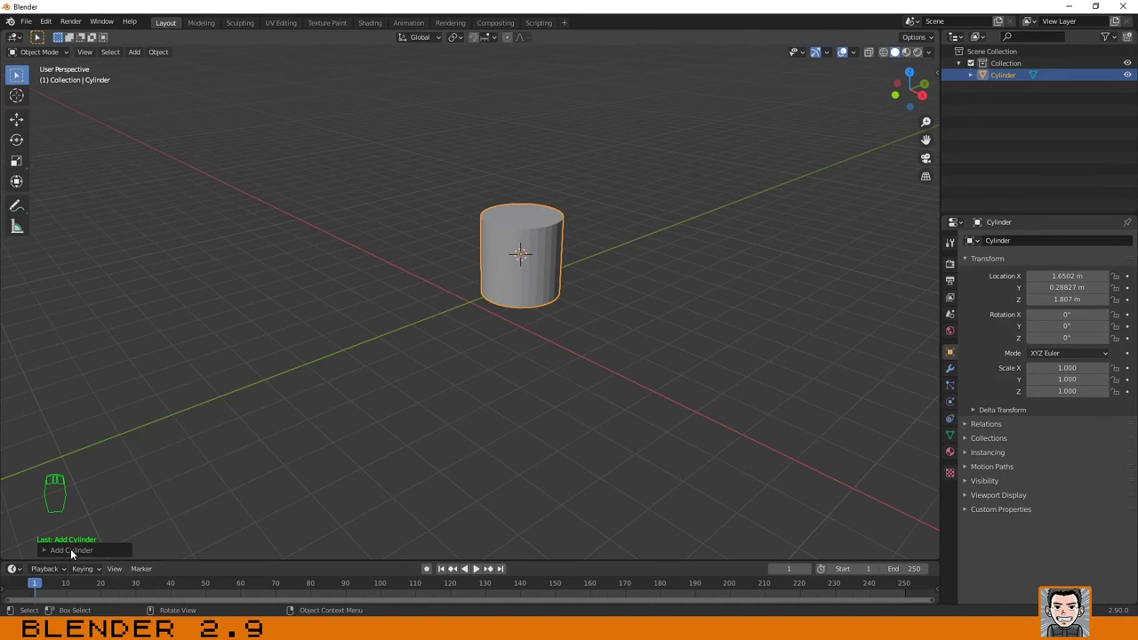
left_click(71, 550)
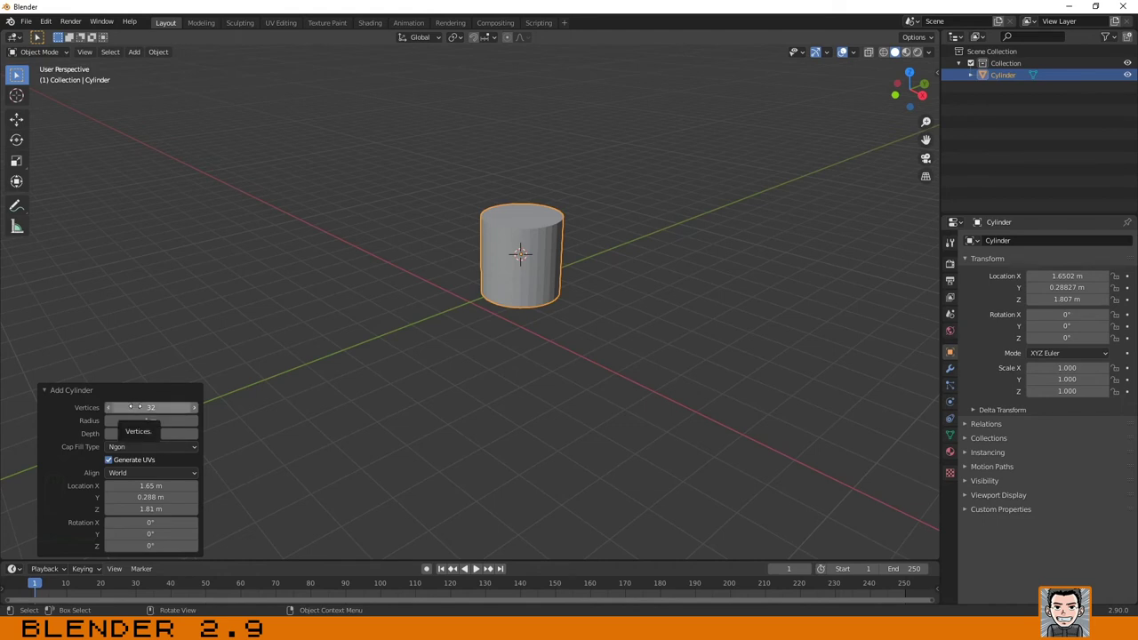
Give the cylinder 24 vertices, 1.31 m radius, 2.63 m depth, at X 1.27 m, Y 0.198 m.
left_click(107, 407)
left_click(108, 407)
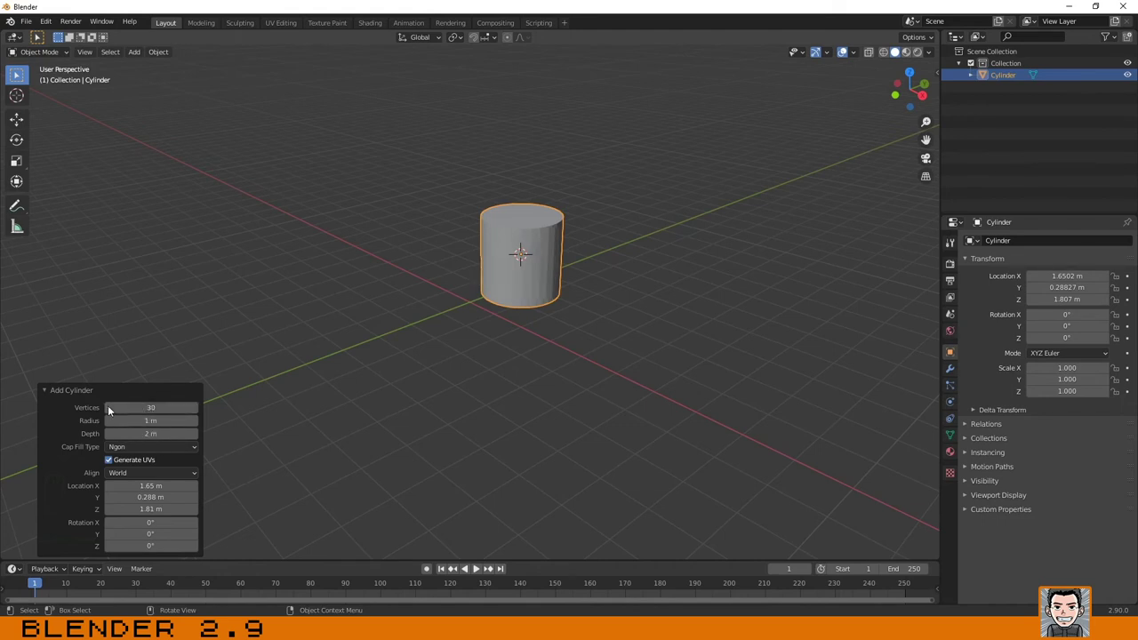
left_click(108, 407)
left_click(107, 407)
left_click(107, 408)
left_click(107, 407)
left_click(108, 408)
left_click(107, 407)
left_click_drag(112, 420, 186, 433)
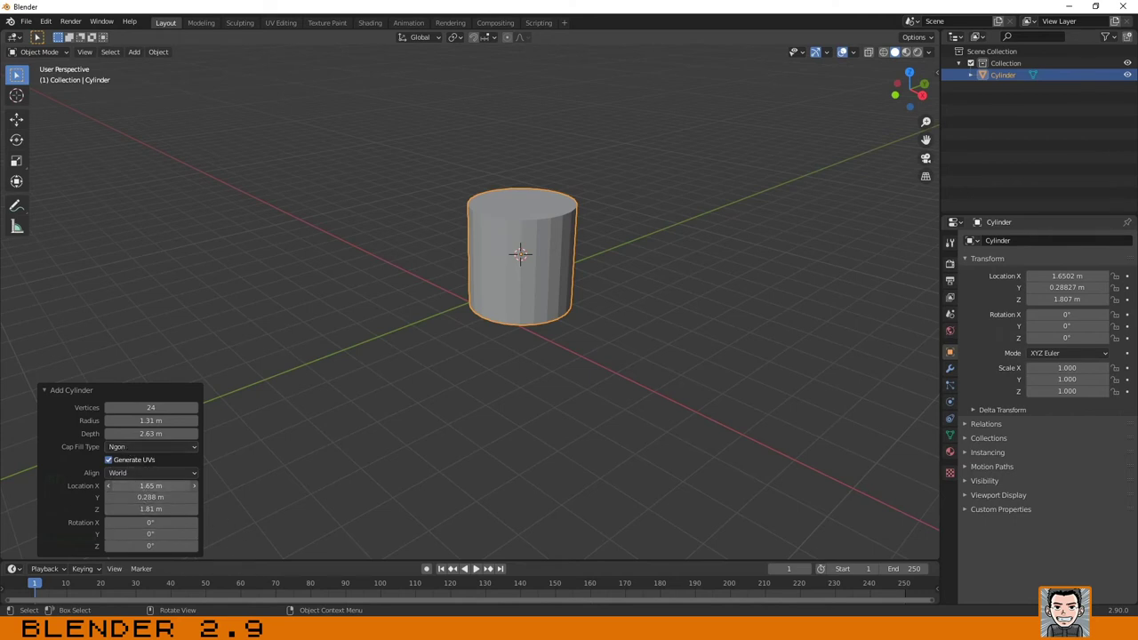
mouse_move(134, 485)
left_mouse_down()
mouse_move(187, 486)
mouse_move(100, 485)
mouse_move(133, 497)
mouse_move(115, 497)
left_mouse_up()
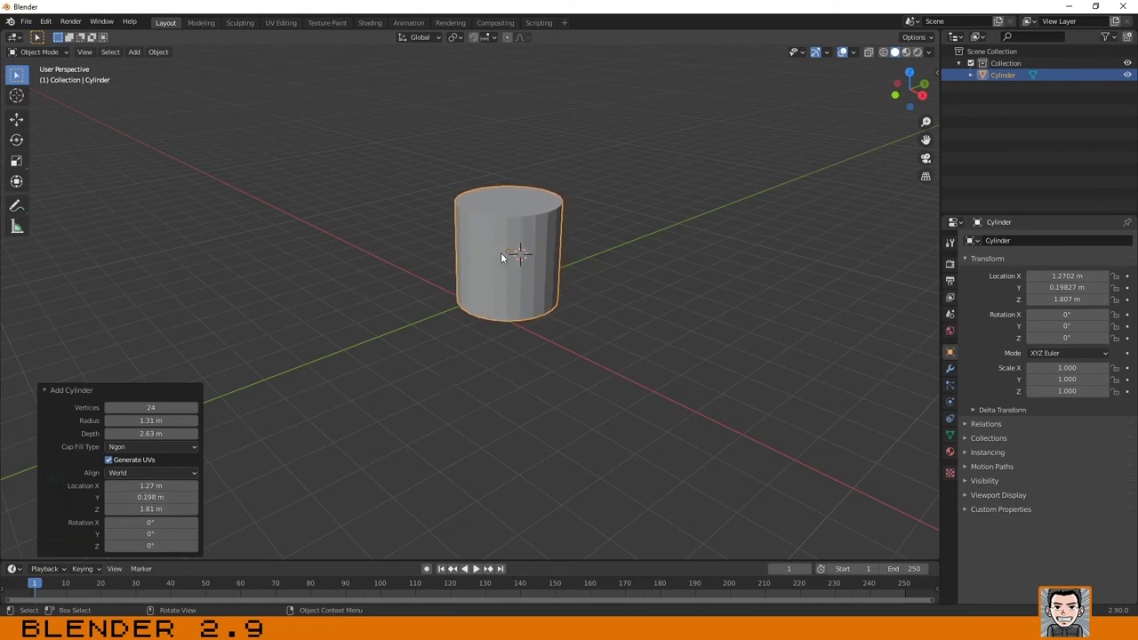
key("F9")
key("F9")
Move the cylinder off the centre to a new spot and reselect it.
key("g")
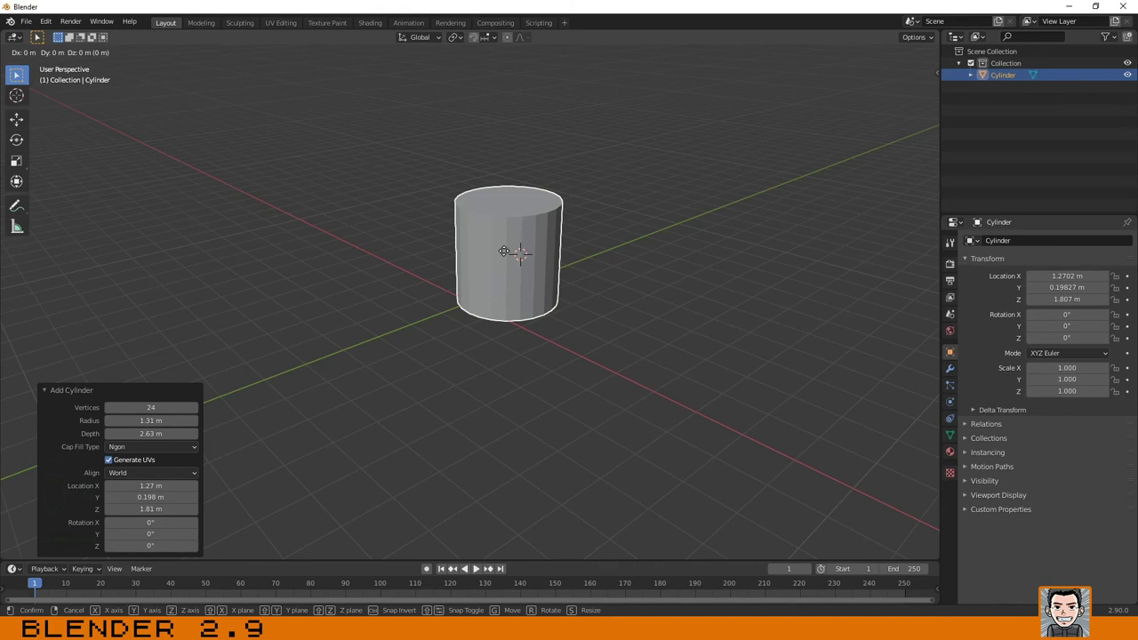
left_click(609, 285)
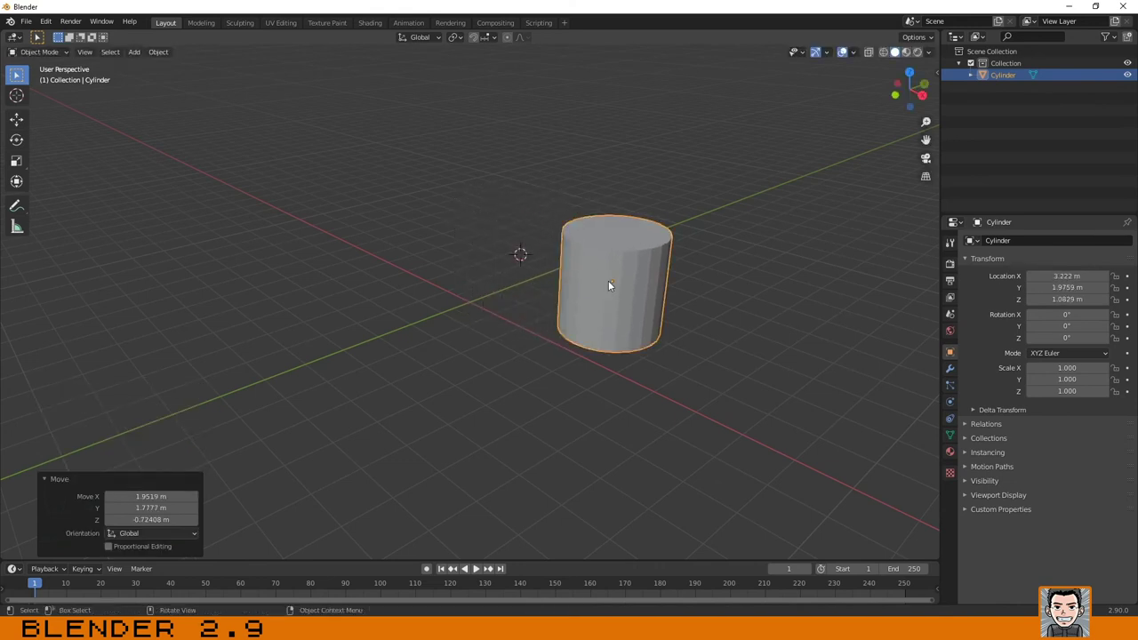
left_click(121, 454)
left_click(619, 264)
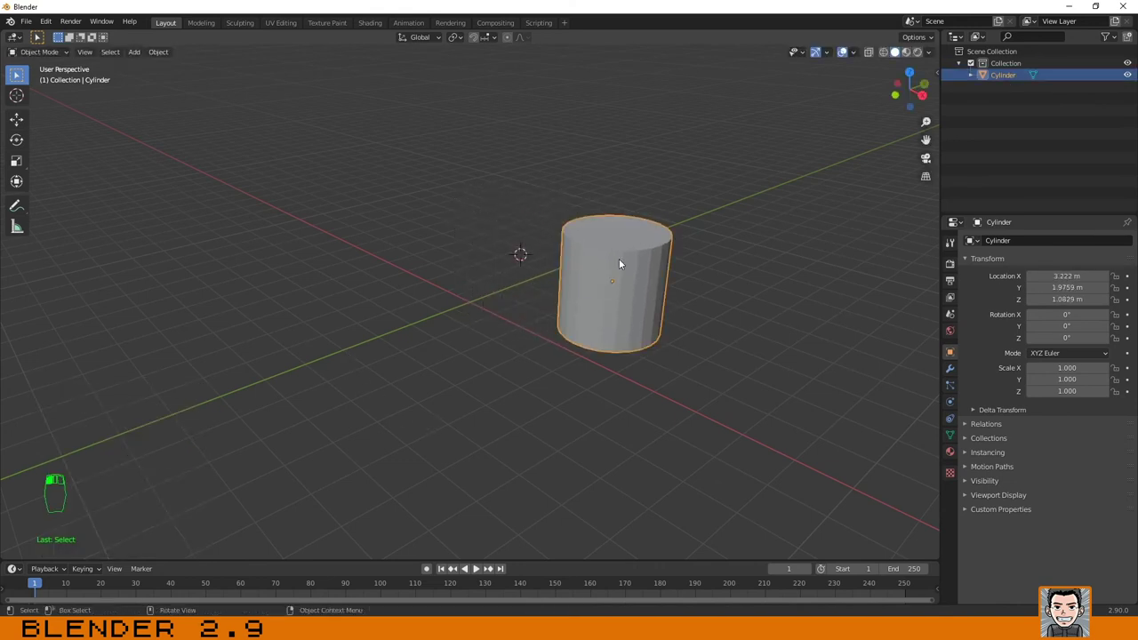
left_click(465, 328)
left_click(600, 245)
Add a cube at the 3D cursor beside the cylinder.
key("shift+a")
mouse_move(384, 343)
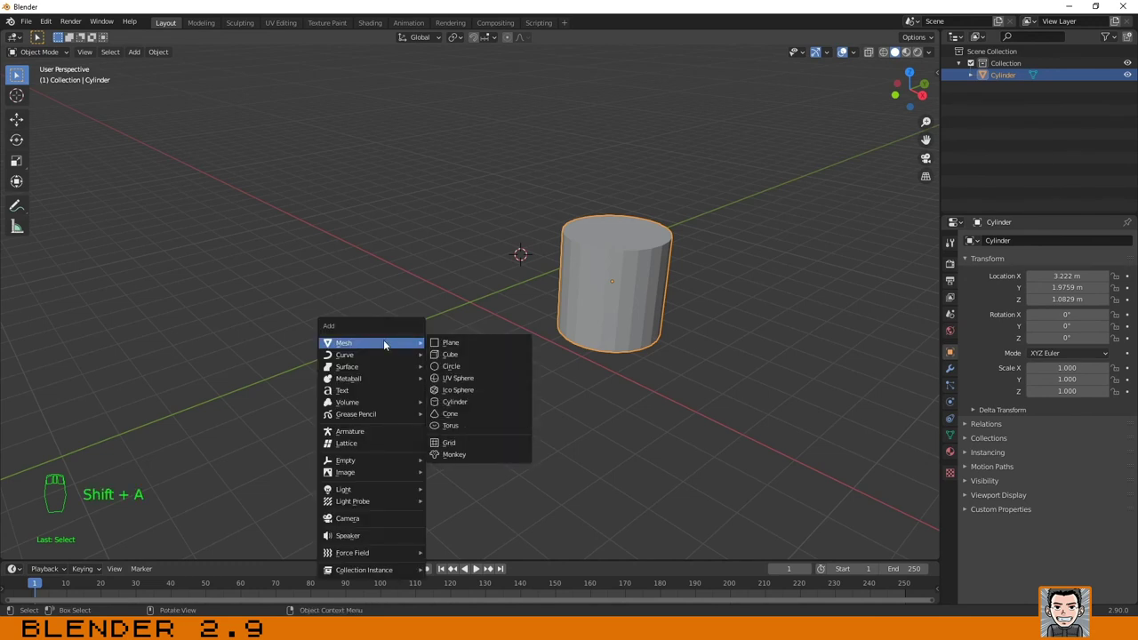
left_click(469, 353)
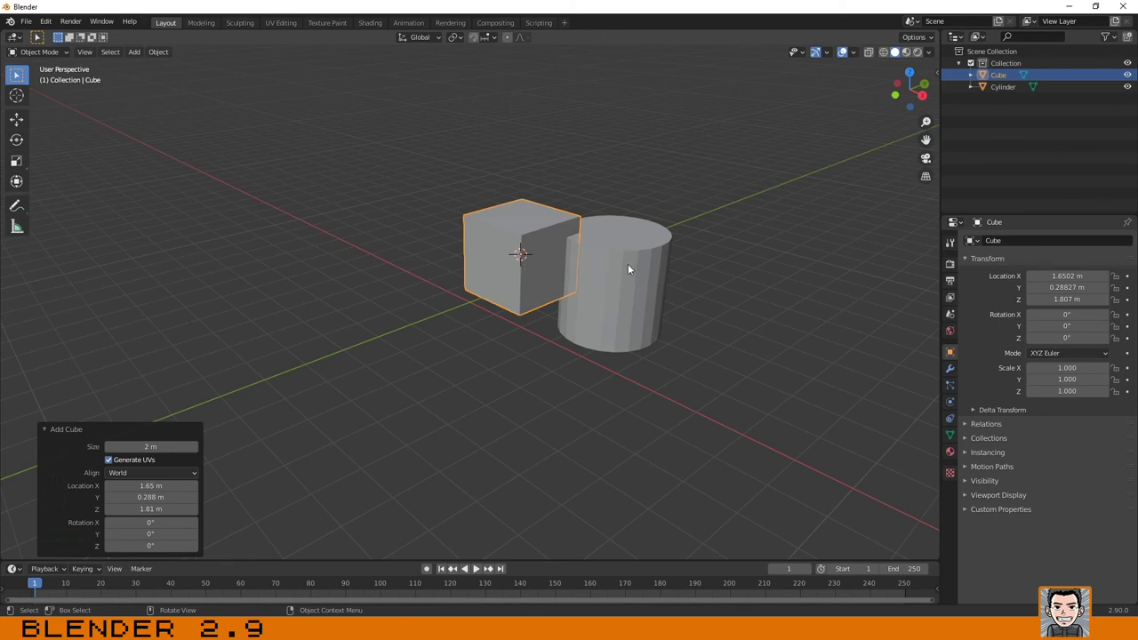
left_click(605, 277)
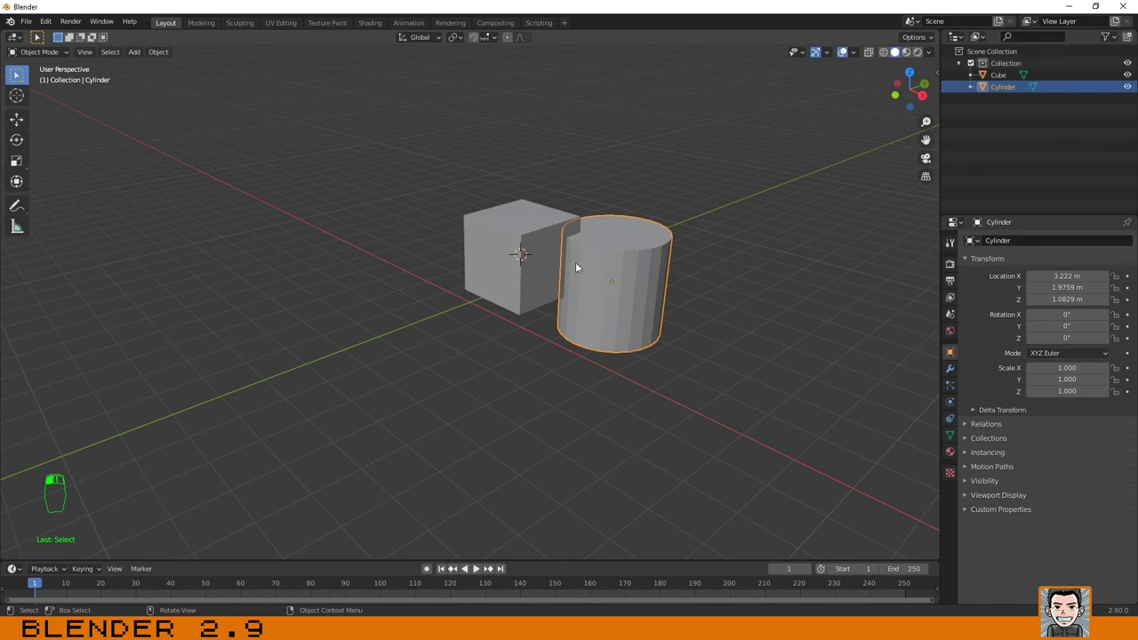
left_click(485, 238)
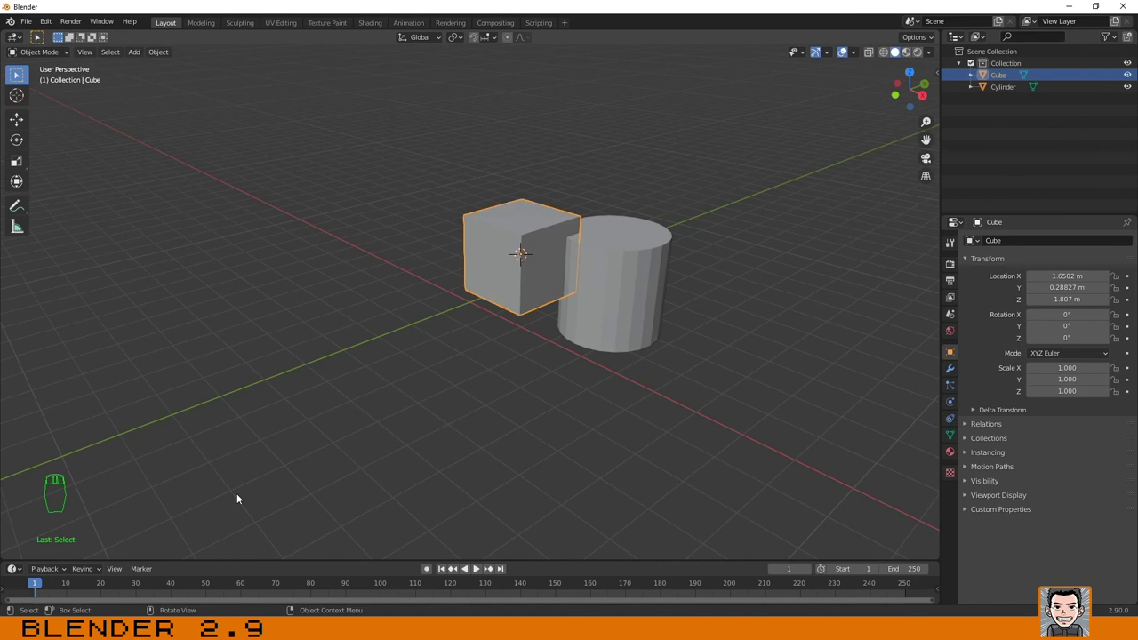
key("shift+a")
Add a plane under the cube and cylinder and scale it to 2.751.
mouse_move(258, 351)
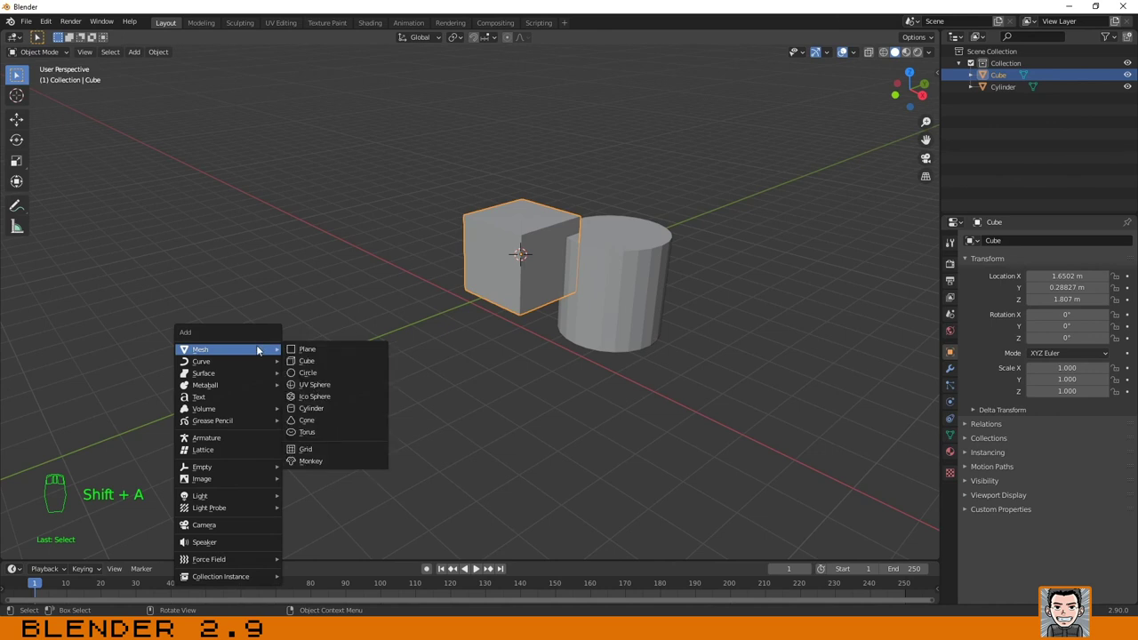
left_click(320, 353)
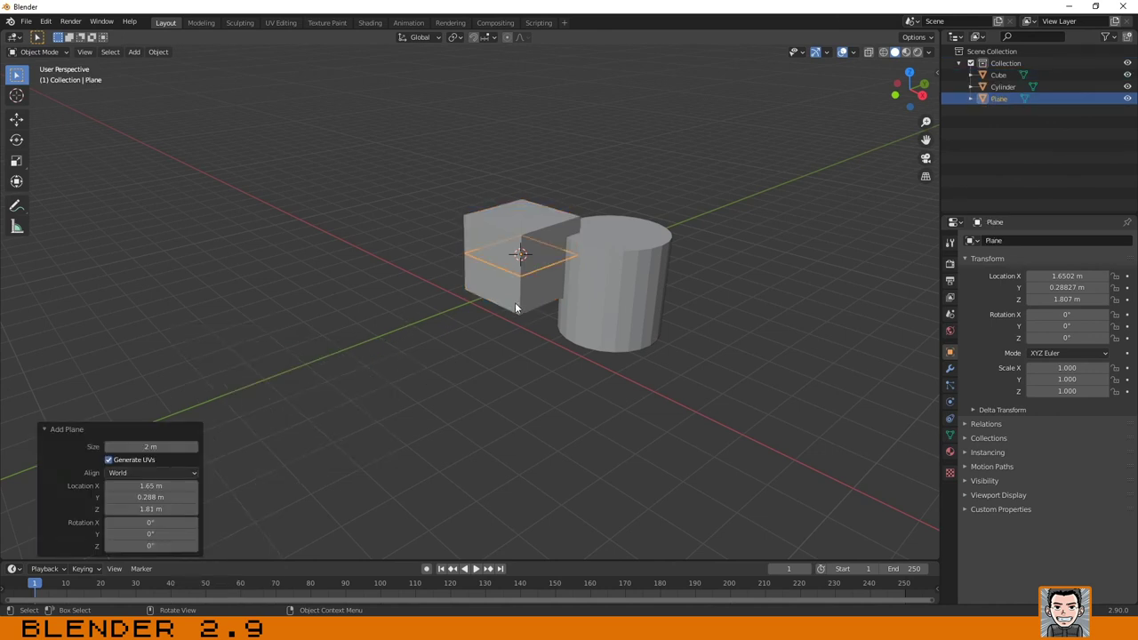
key("s")
left_click(461, 407)
Move the 3D cursor to the upper left and add a torus there.
key("shift+a")
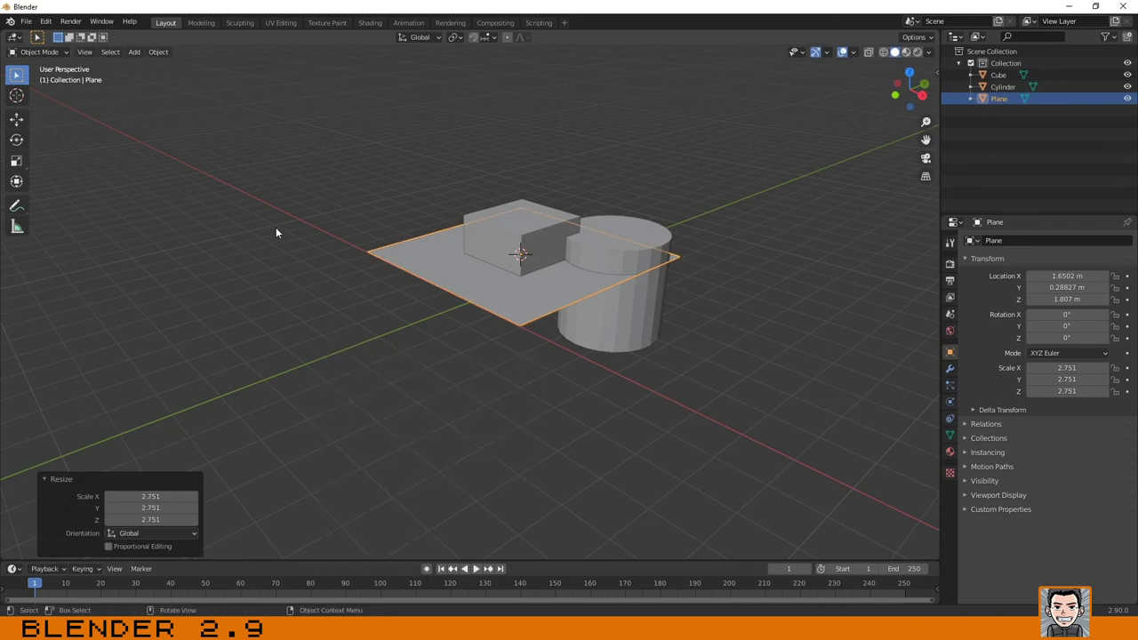
right_click(239, 161, "shift")
key("shift+a")
mouse_move(297, 273)
left_click(343, 356)
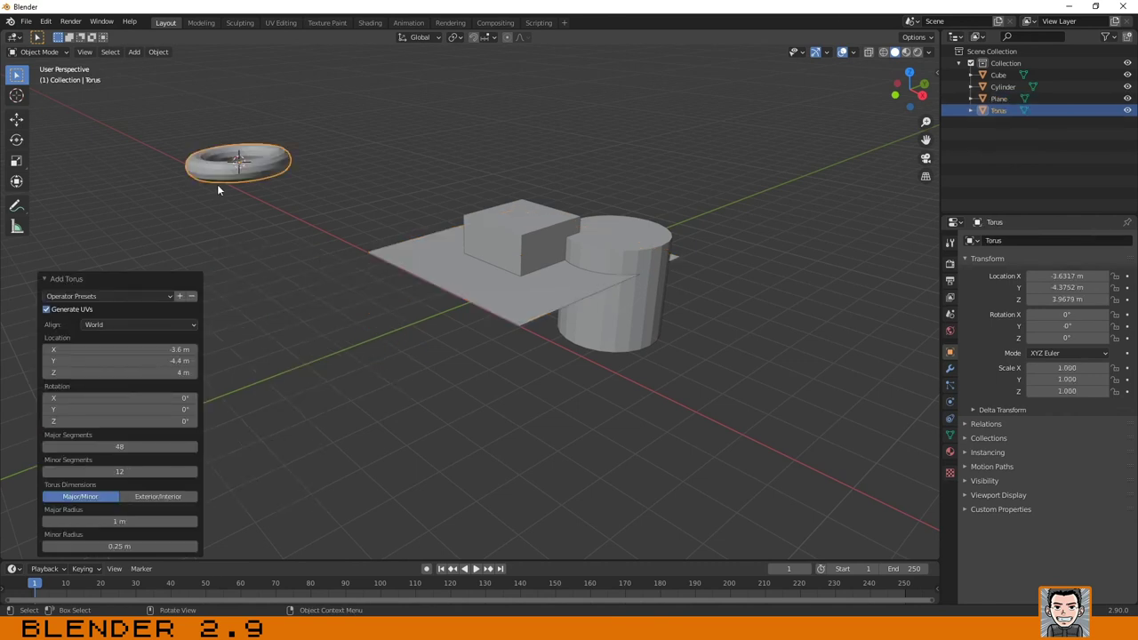